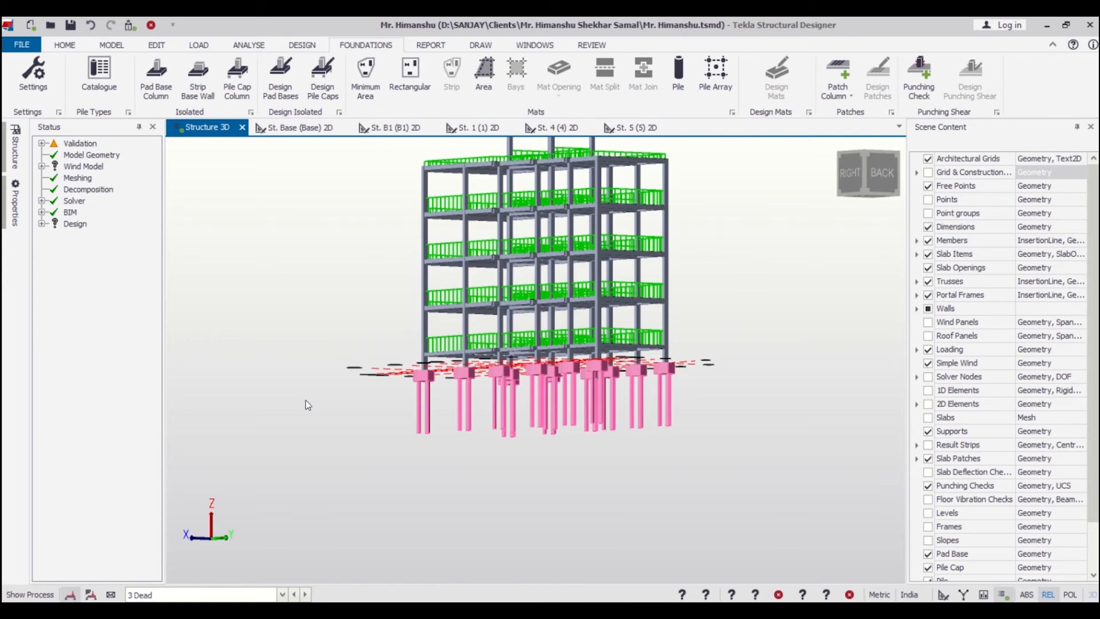
Step: Examine the pile cap foundation, pile, reinforcement and surcharge properties
mouse_move(3, 215)
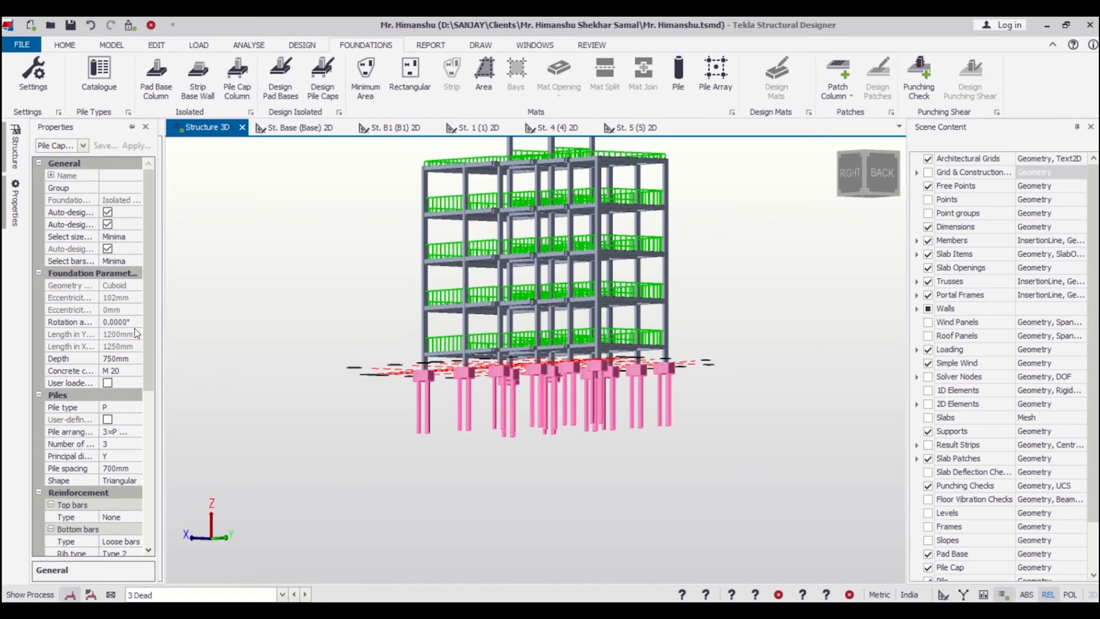
drag(147, 327, 160, 419)
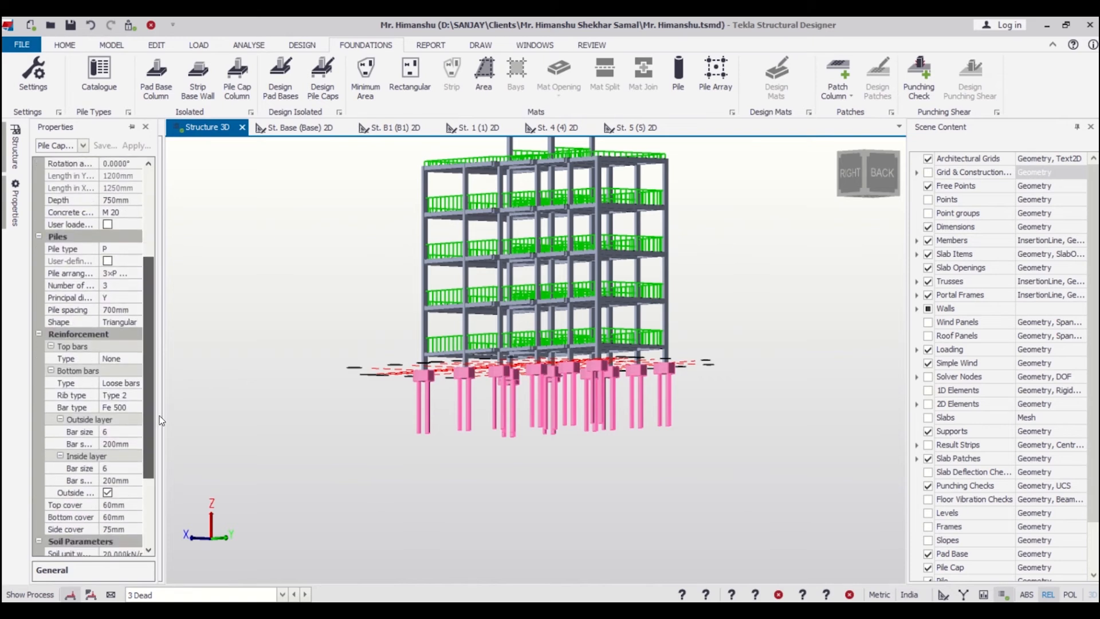
click(4, 202)
drag(152, 294, 158, 386)
click(5, 202)
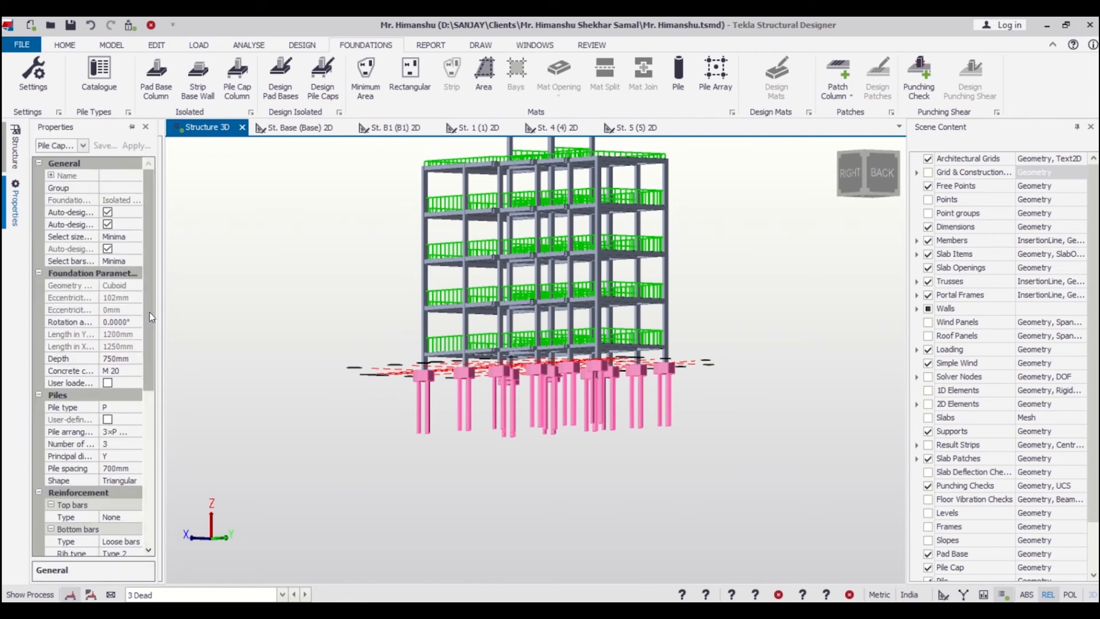
drag(147, 298, 164, 471)
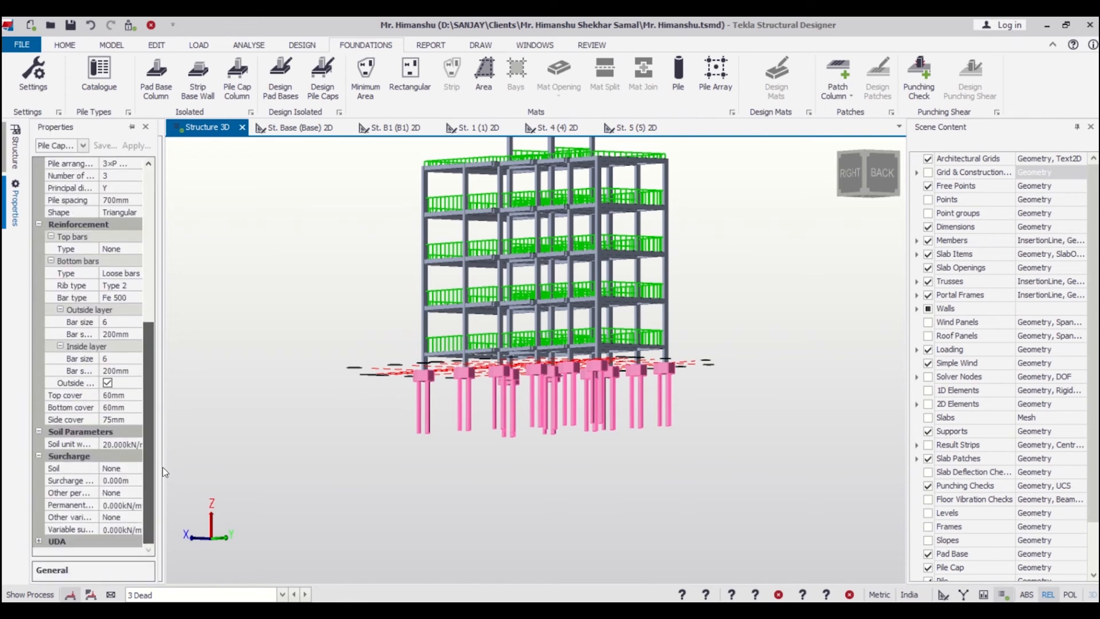
click(6, 218)
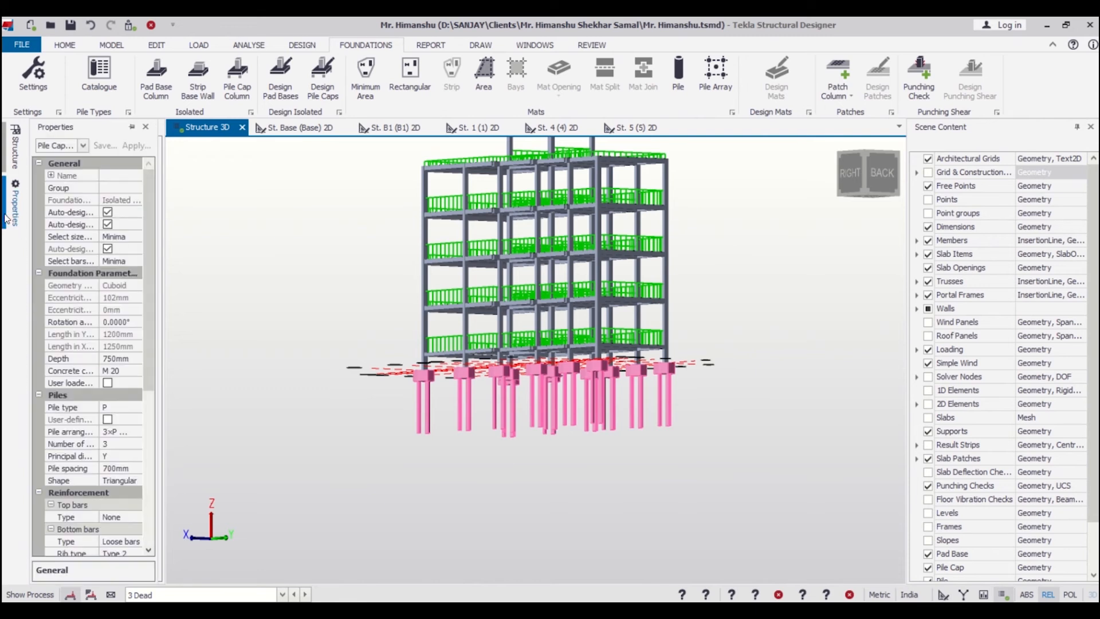
Step: Set the soil unit weight in the pile cap properties to 18
drag(147, 351, 134, 517)
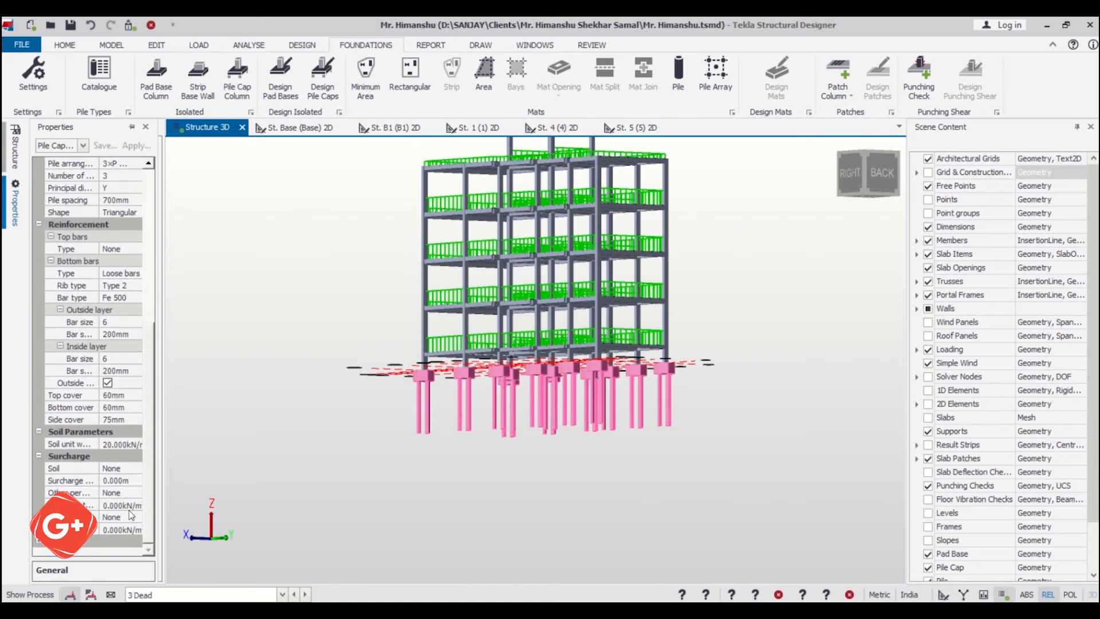
click(121, 444)
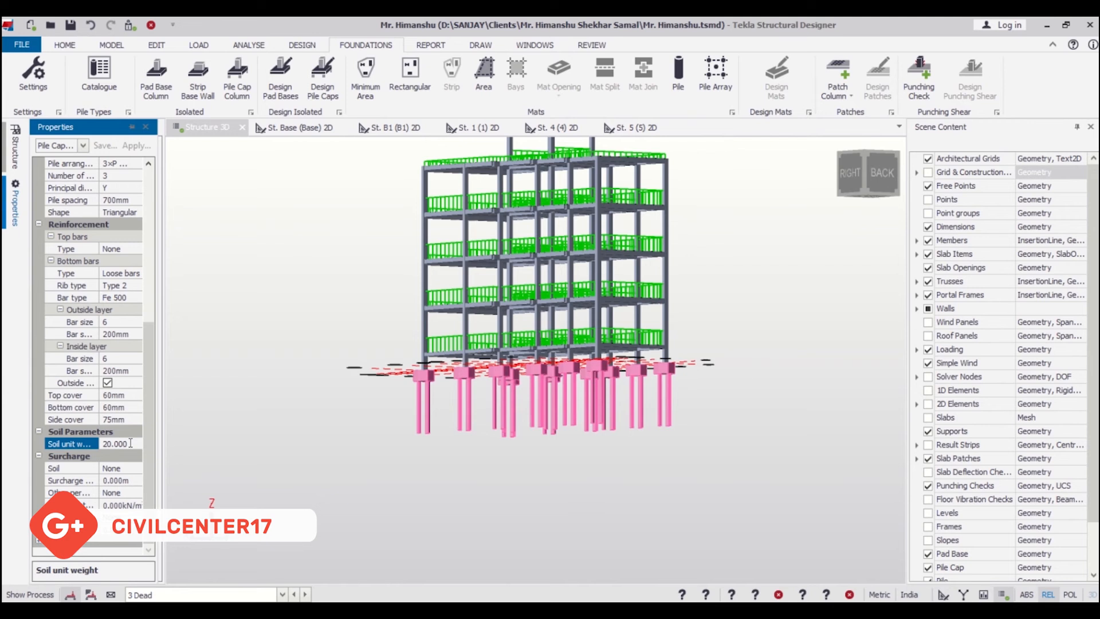
click(131, 443)
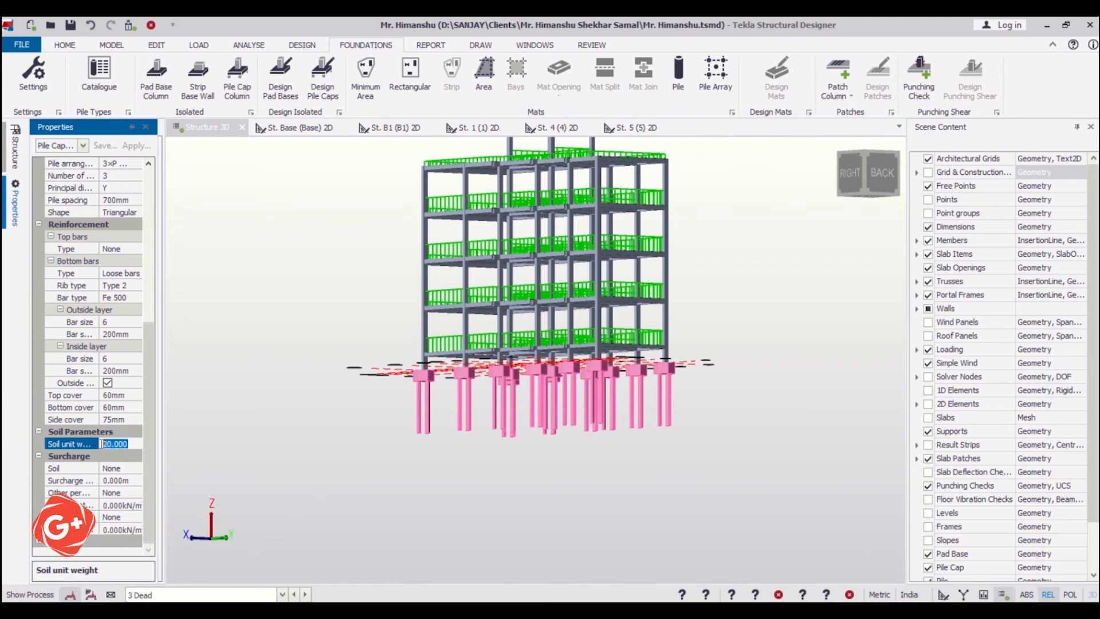
text(18)
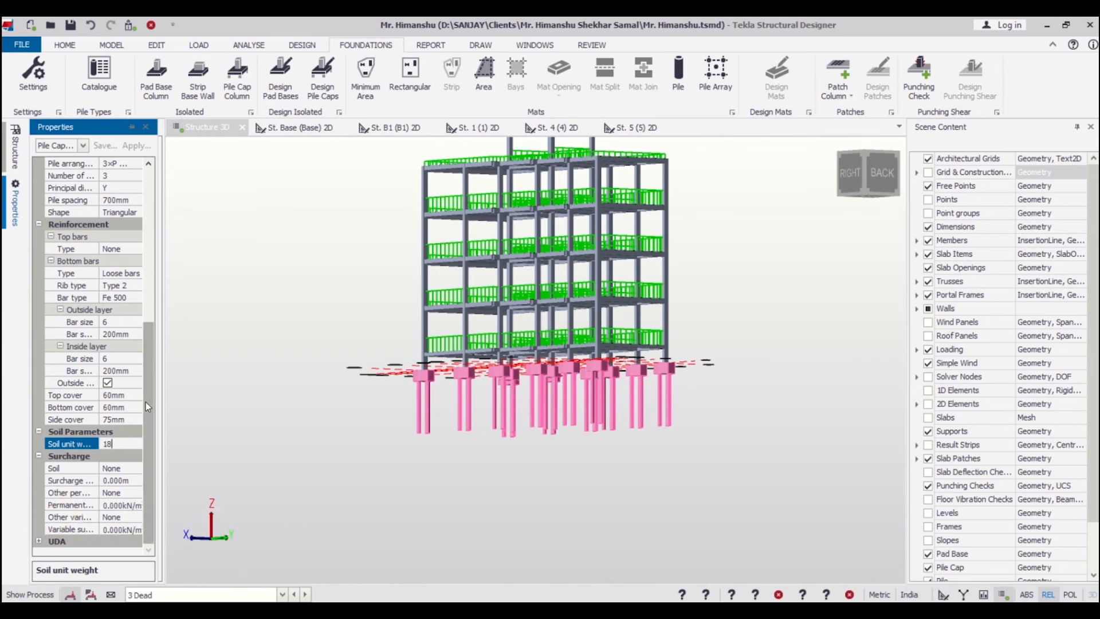
drag(145, 401, 153, 289)
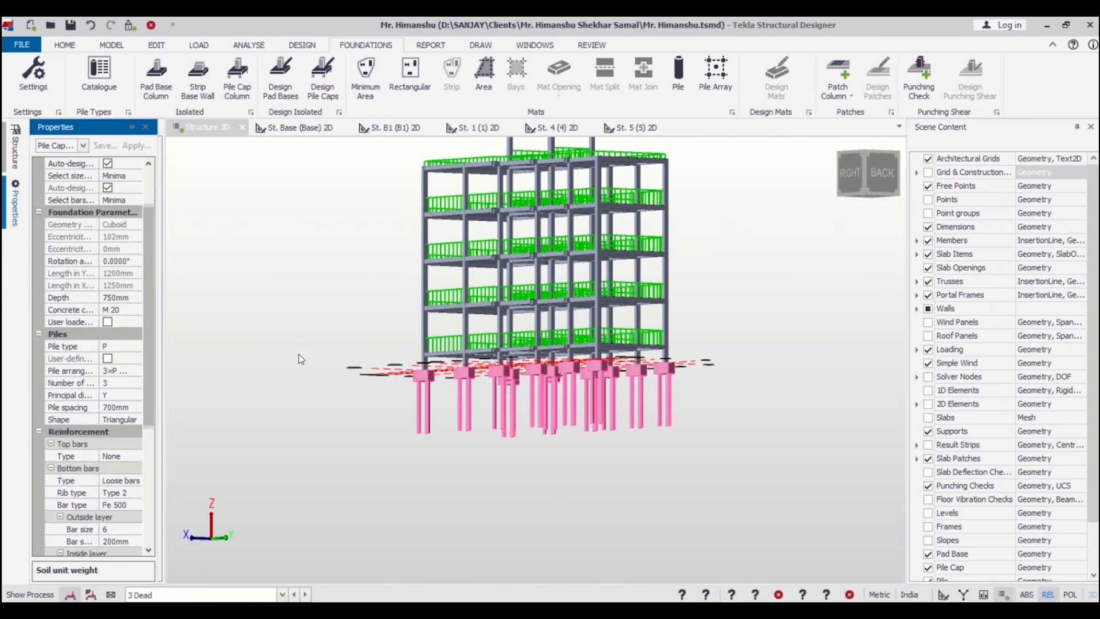
click(365, 444)
Step: Examine the design status of the pile caps and piles from several angles around the building's base
right_drag(441, 494, 461, 524)
scroll(461, 524, down, 1)
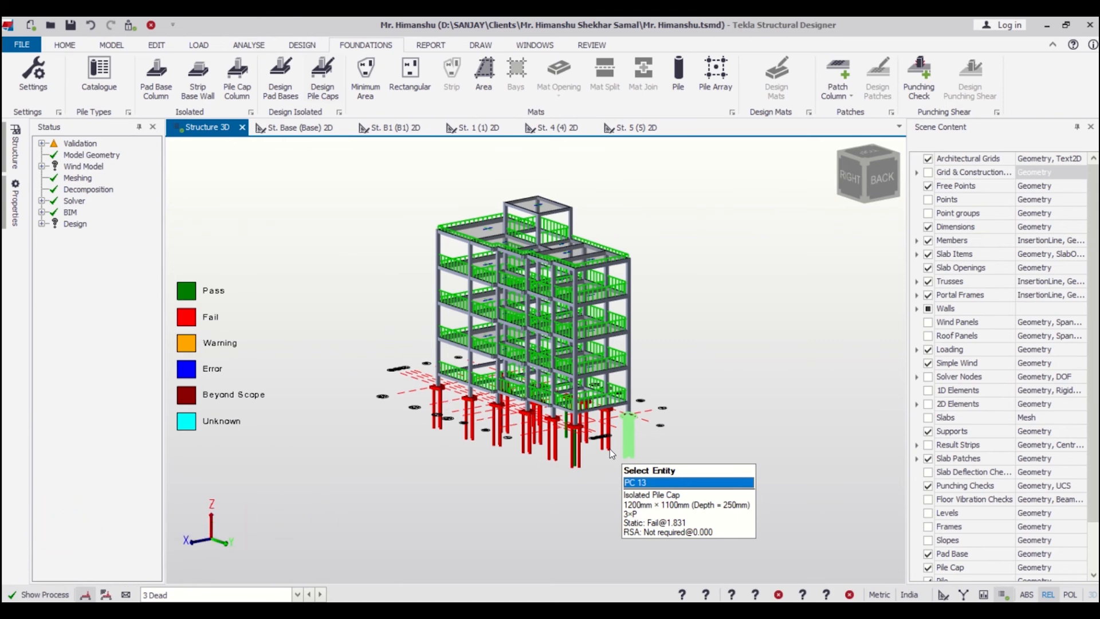
scroll(612, 454, up, 5)
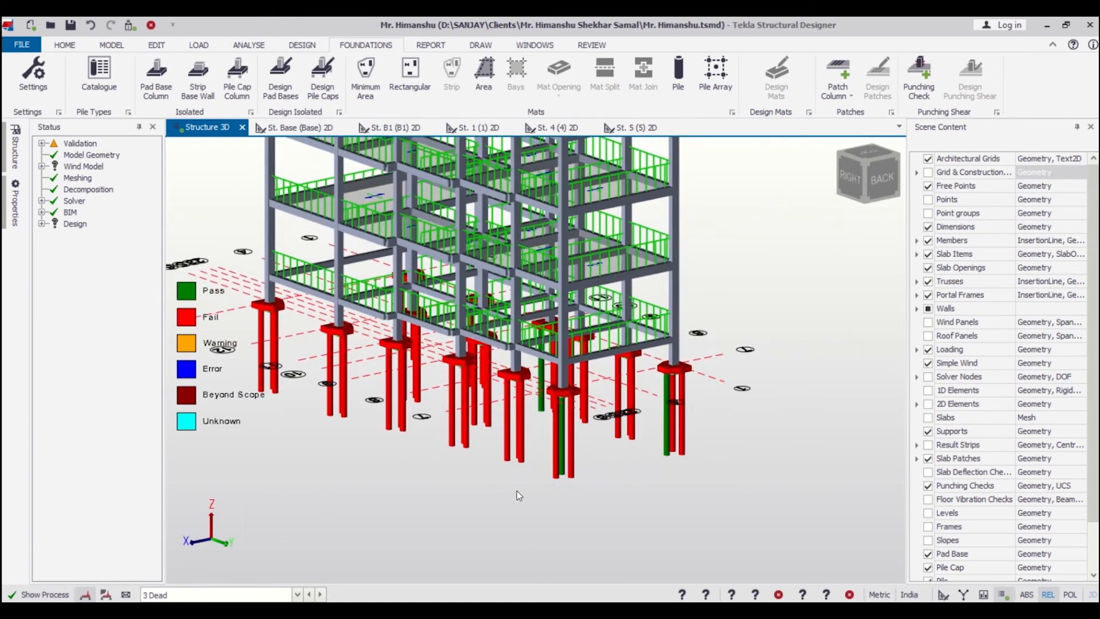
right_drag(336, 481, 425, 421)
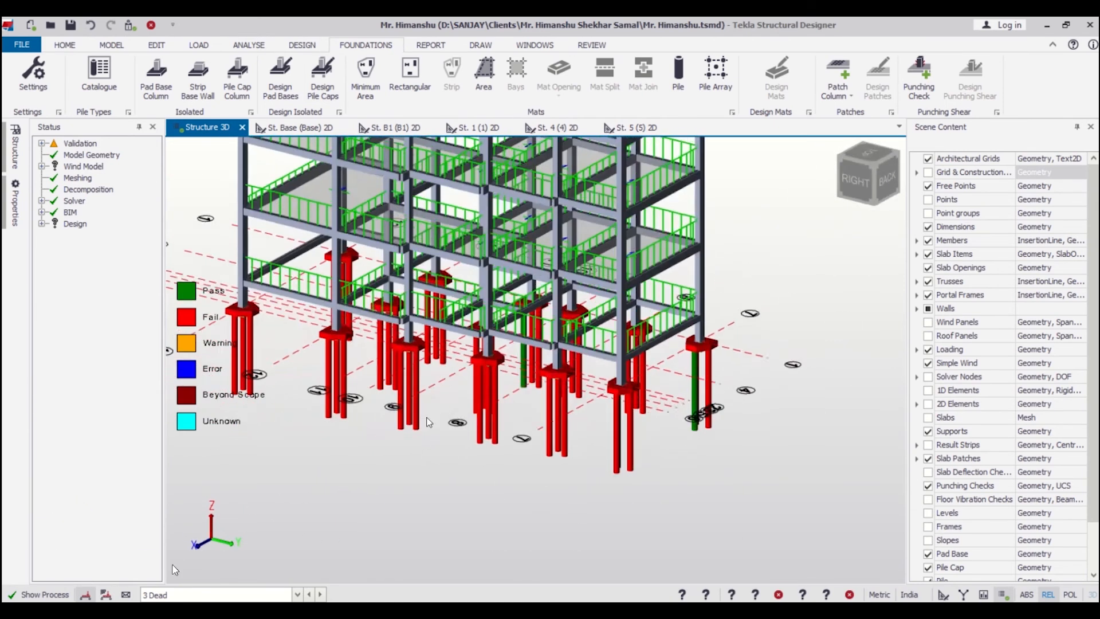
scroll(415, 349, up, 5)
scroll(421, 313, down, 6)
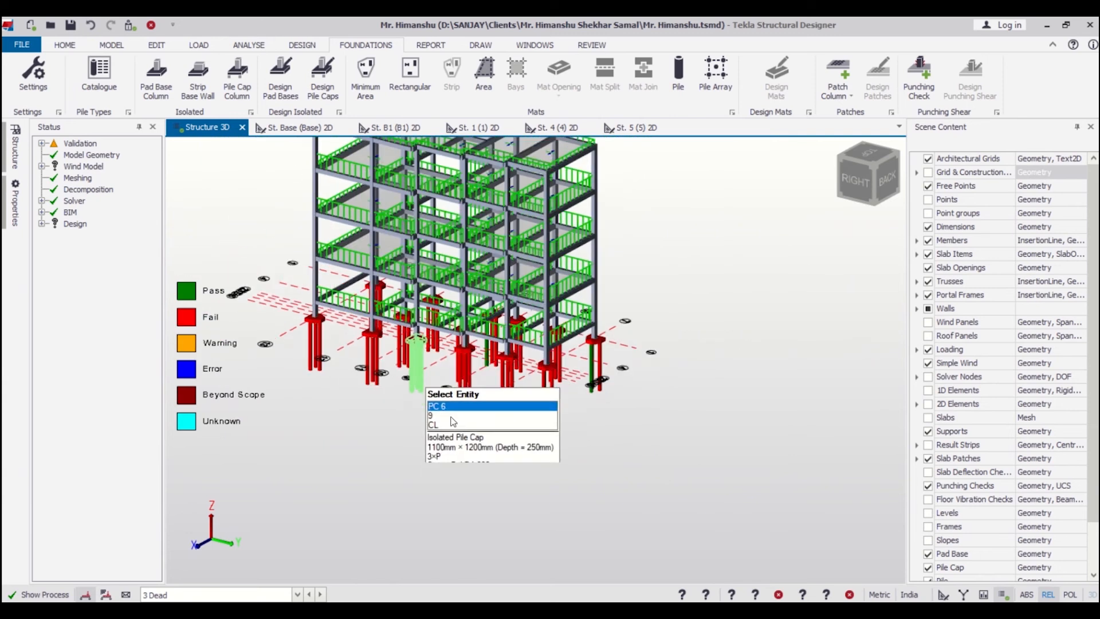
Step: Delete all the pile caps beneath the building's columns
right_drag(553, 406, 558, 436)
drag(665, 437, 303, 365)
scroll(452, 286, up, 5)
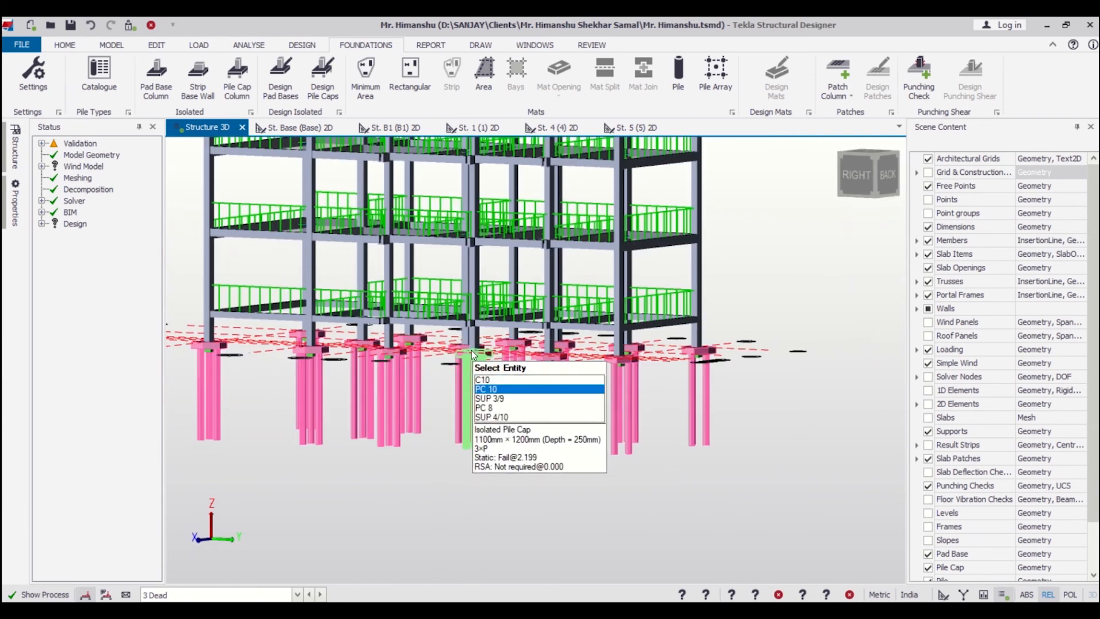
scroll(473, 355, down, 5)
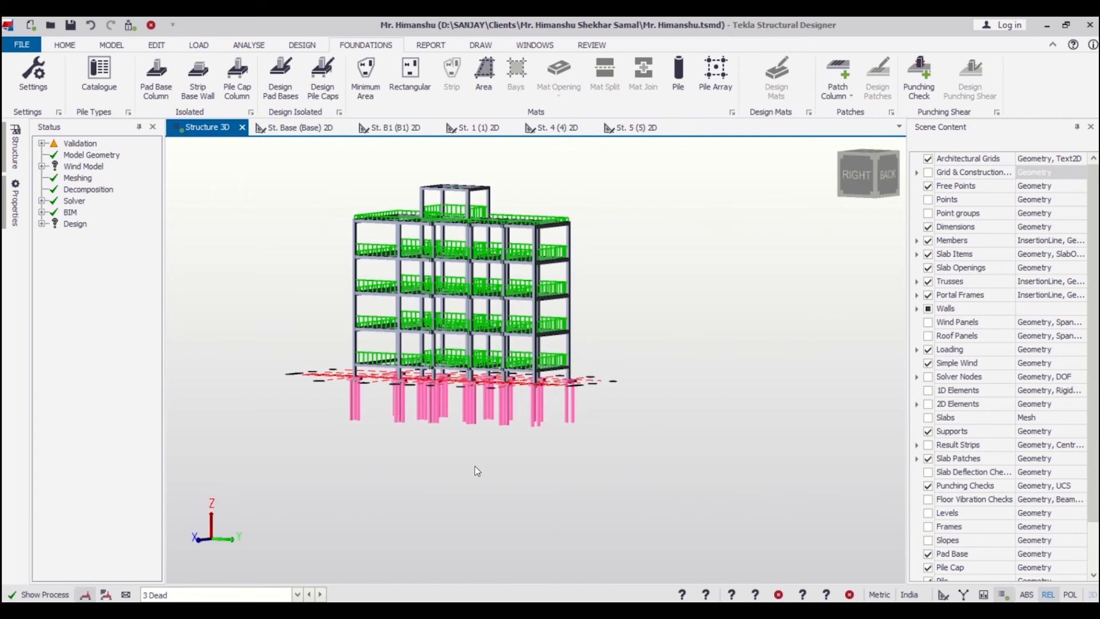
key(Delete)
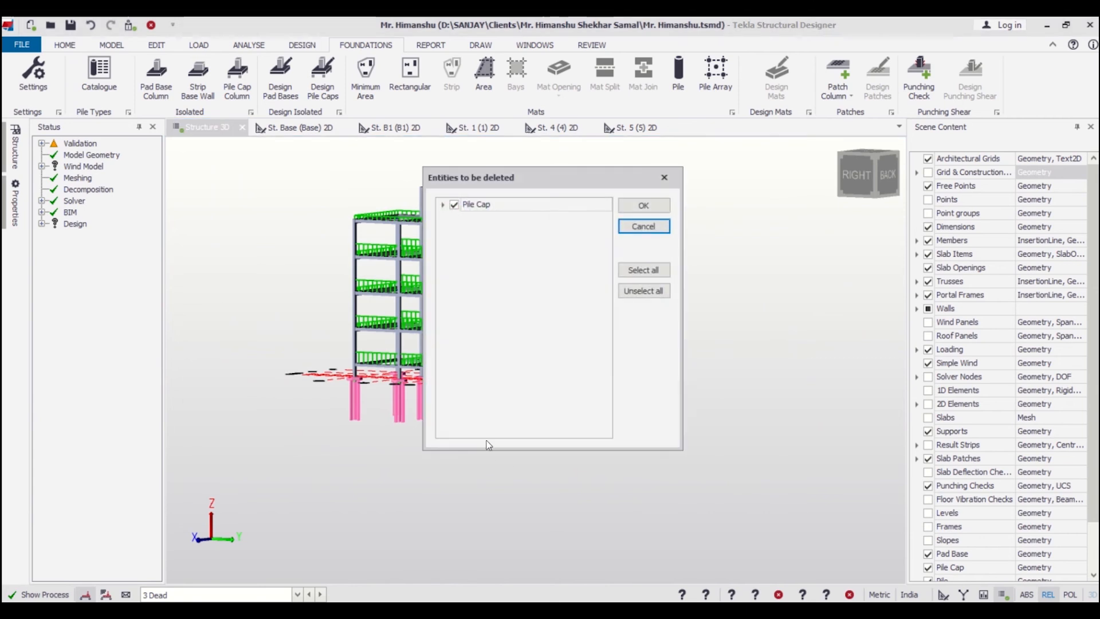
click(643, 205)
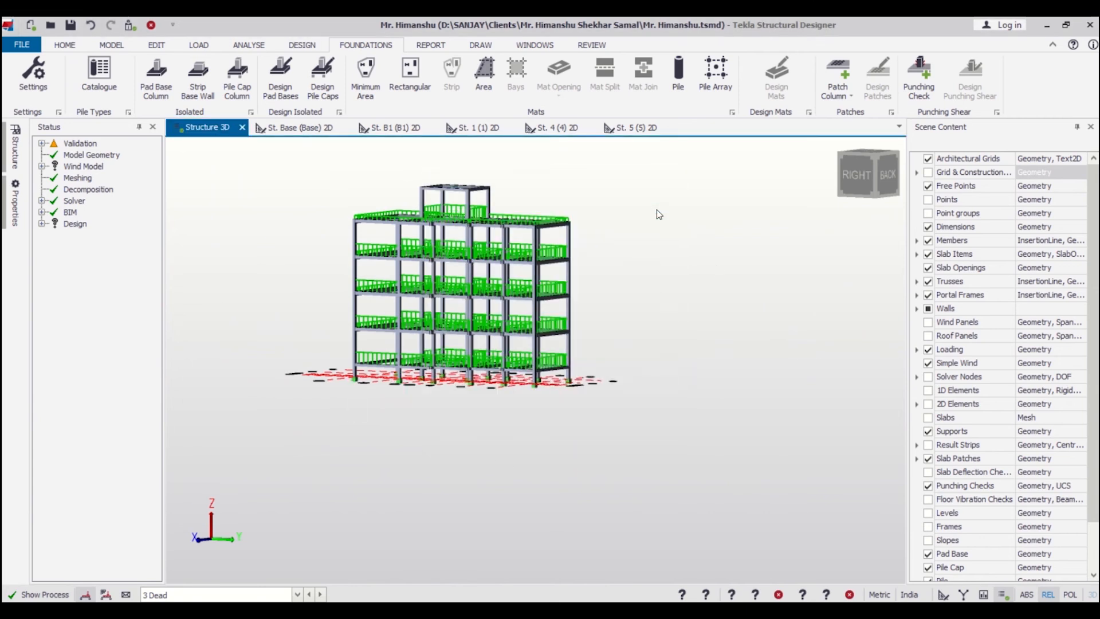
Step: Set pile type P's axial compressive resistance to 400 kN and its axial tensile resistance to 300 kN in the pile catalogue
click(100, 74)
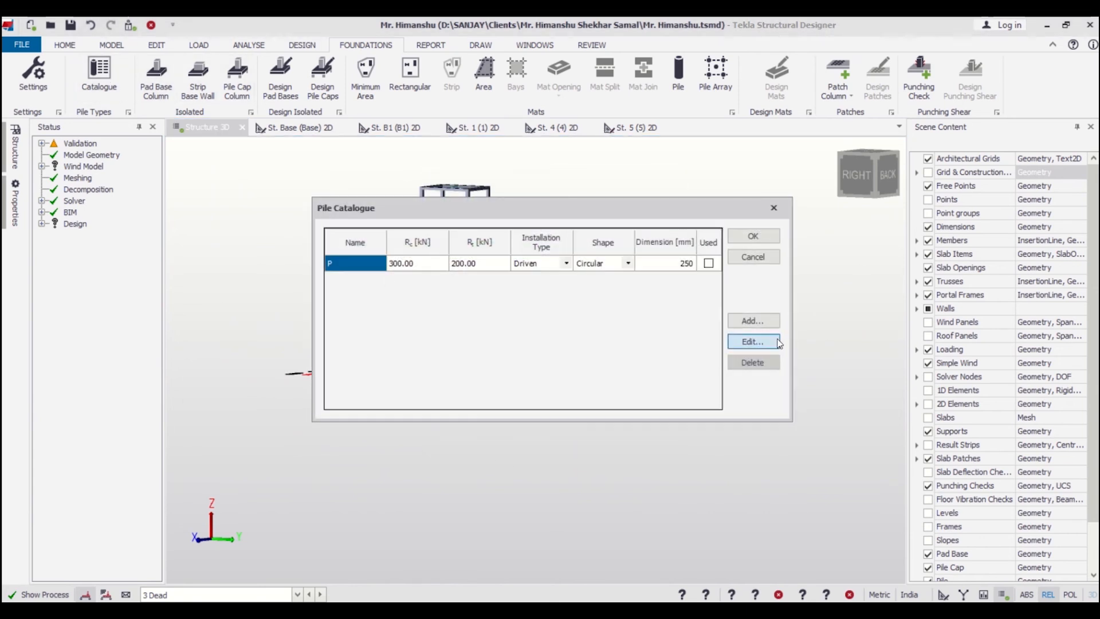
click(755, 341)
click(355, 189)
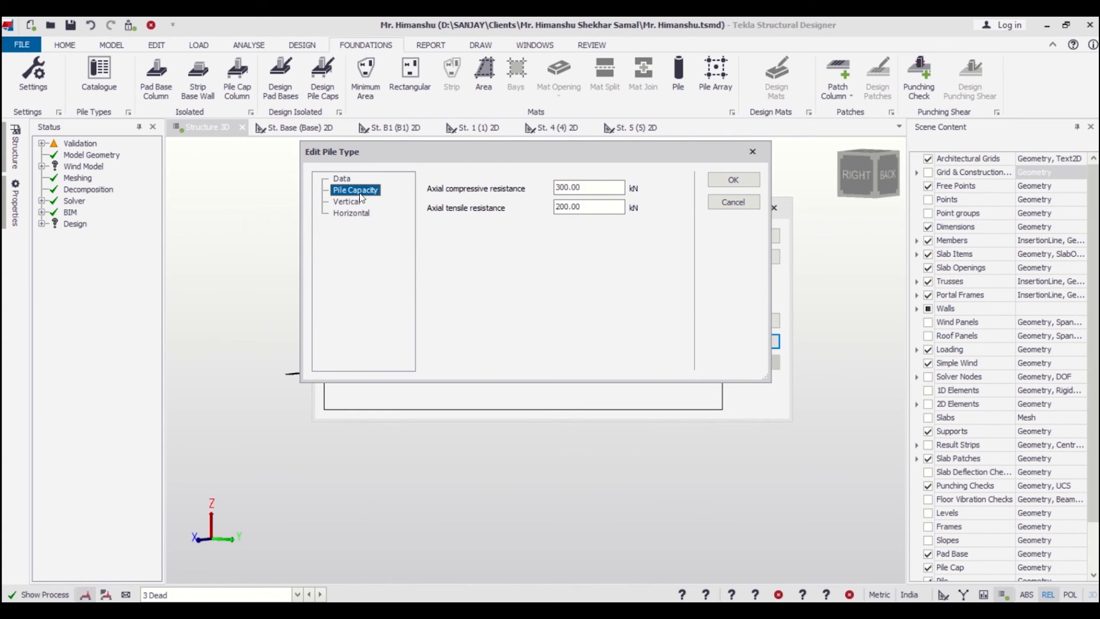
key(Tab)
text(400)
drag(583, 207, 555, 209)
text(300)
click(730, 173)
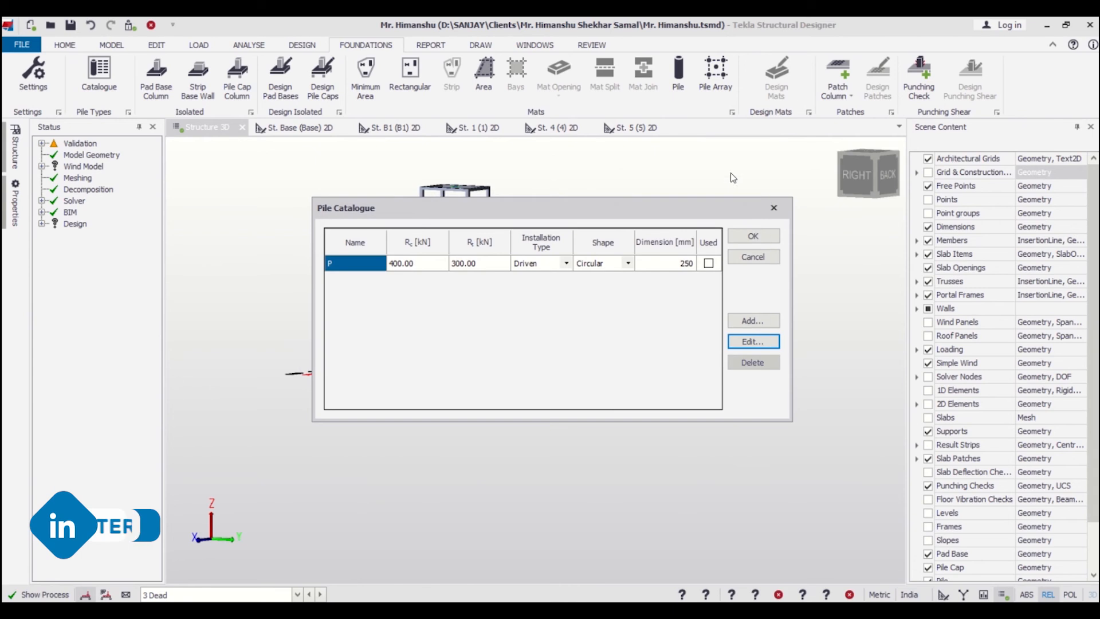
click(752, 236)
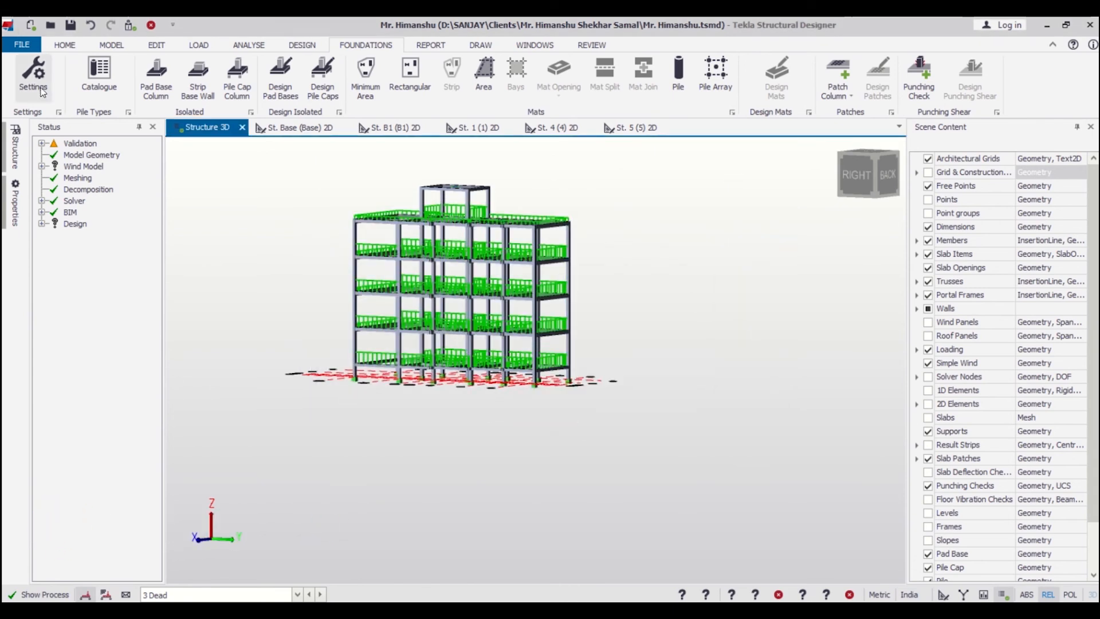
click(329, 94)
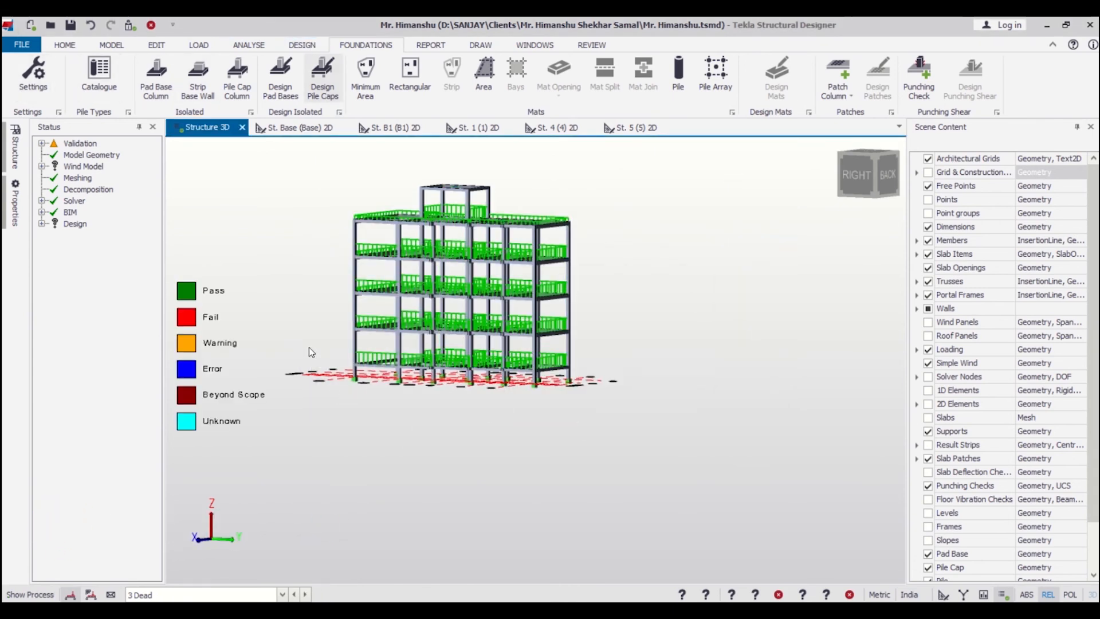
drag(308, 352, 630, 460)
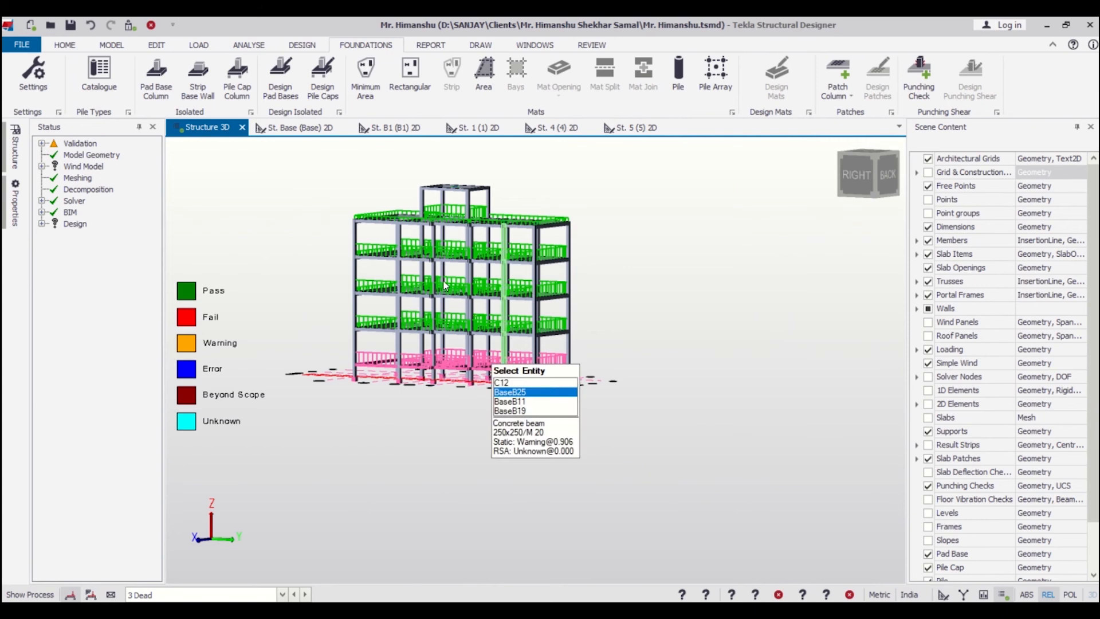
key(Escape)
Step: Create isolated pile caps beneath all the building's columns at base level
click(237, 78)
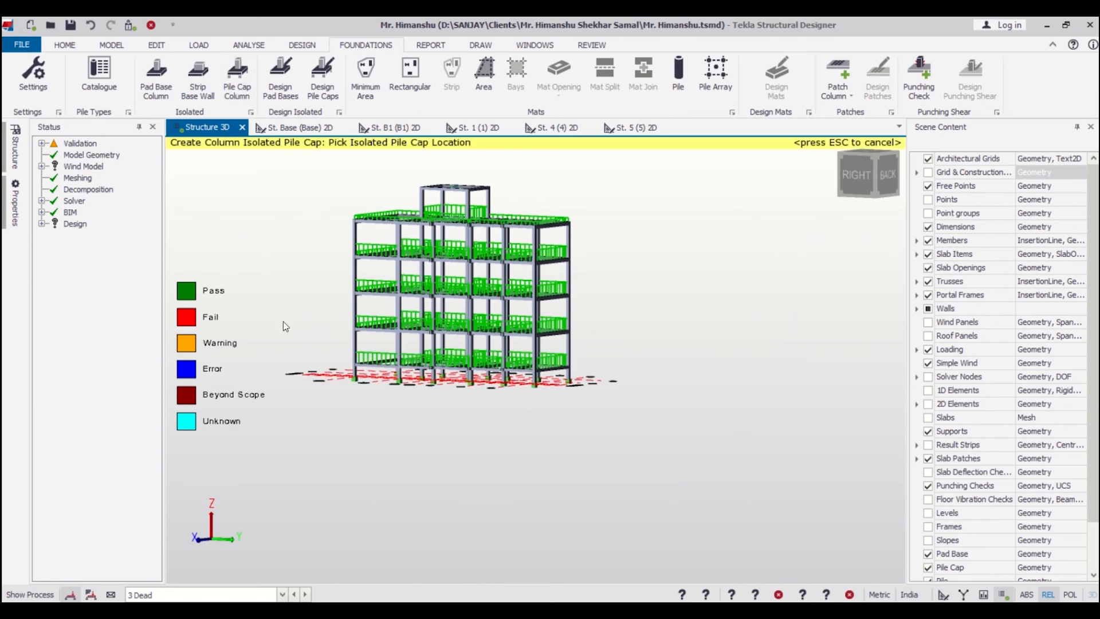
drag(283, 321, 702, 479)
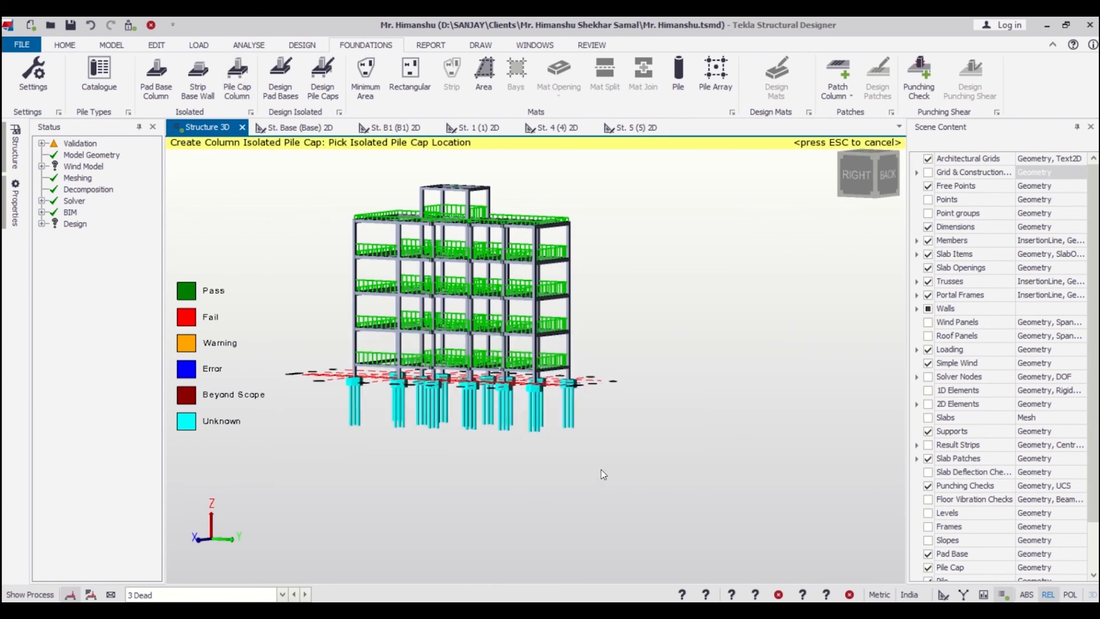
key(Escape)
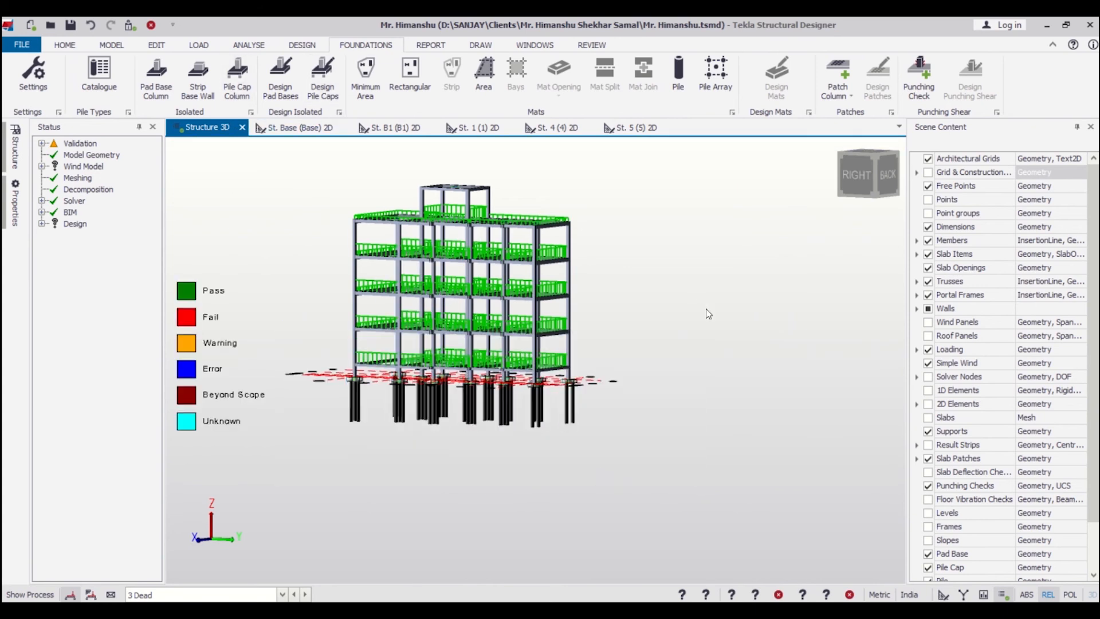
Step: Examine the design status and utilisation of the new pile caps and their piles along the building's base
middle_drag(562, 446, 784, 480)
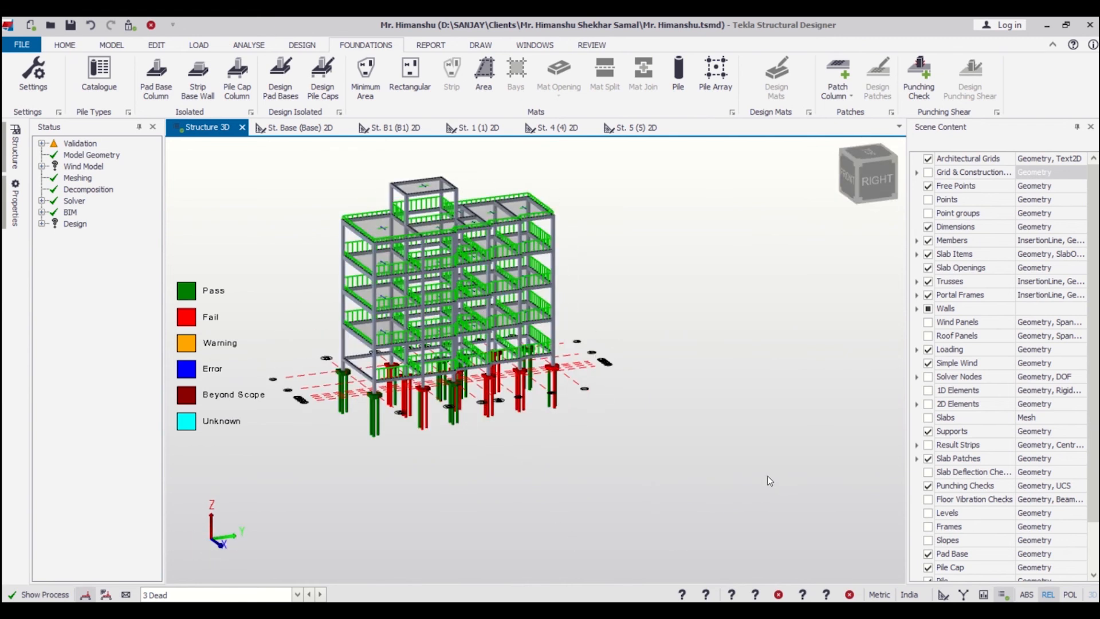
scroll(459, 345, up, 6)
mouse_move(459, 346)
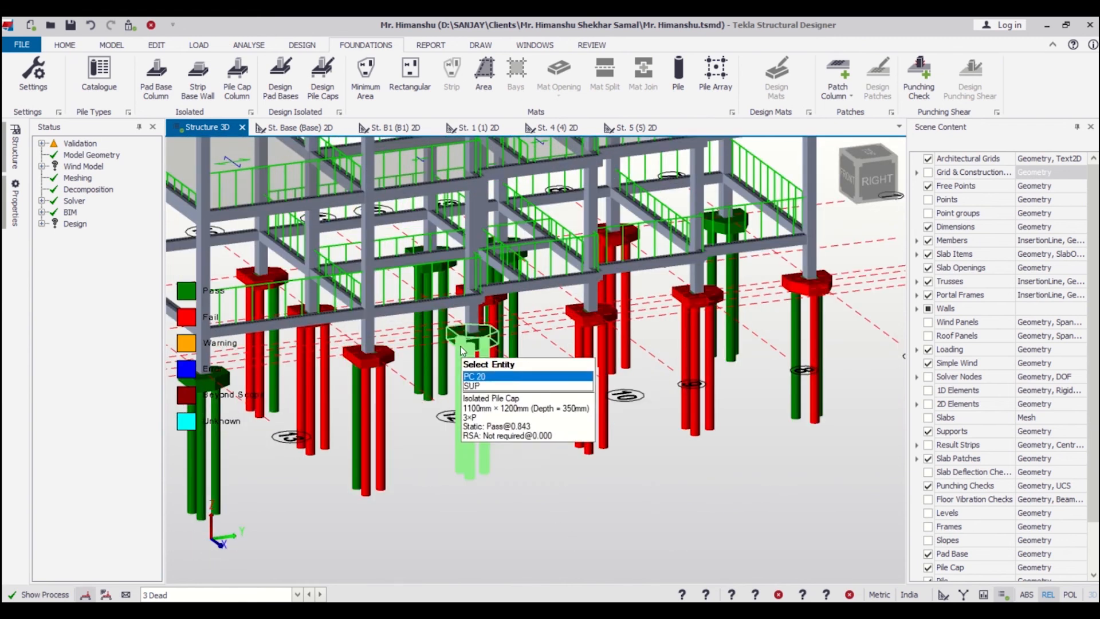
scroll(475, 345, down, 4)
middle_drag(647, 428, 626, 475)
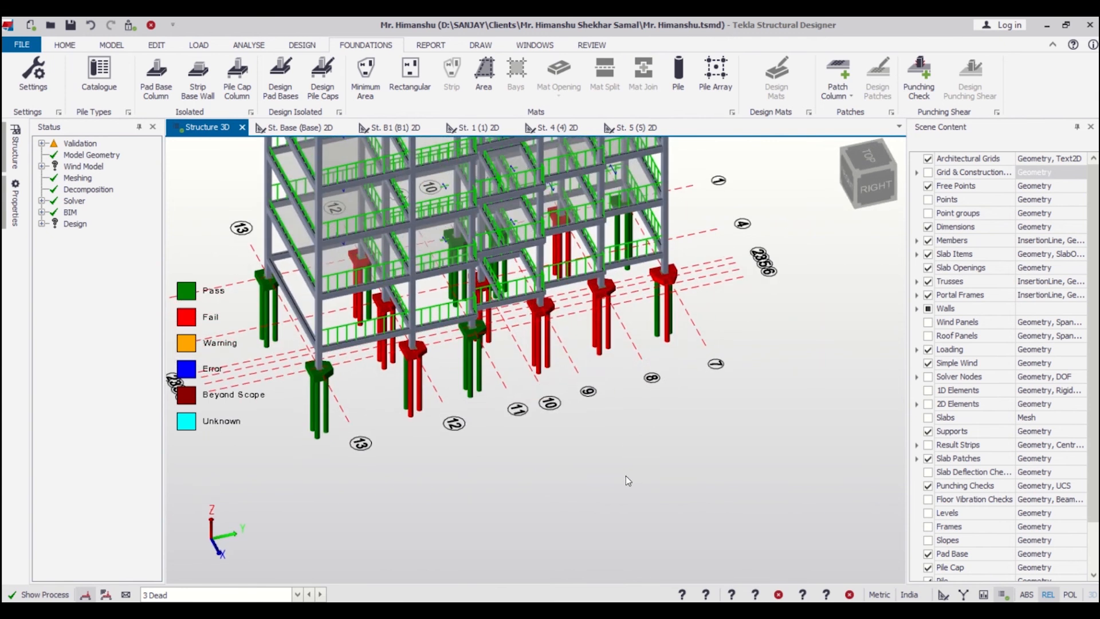